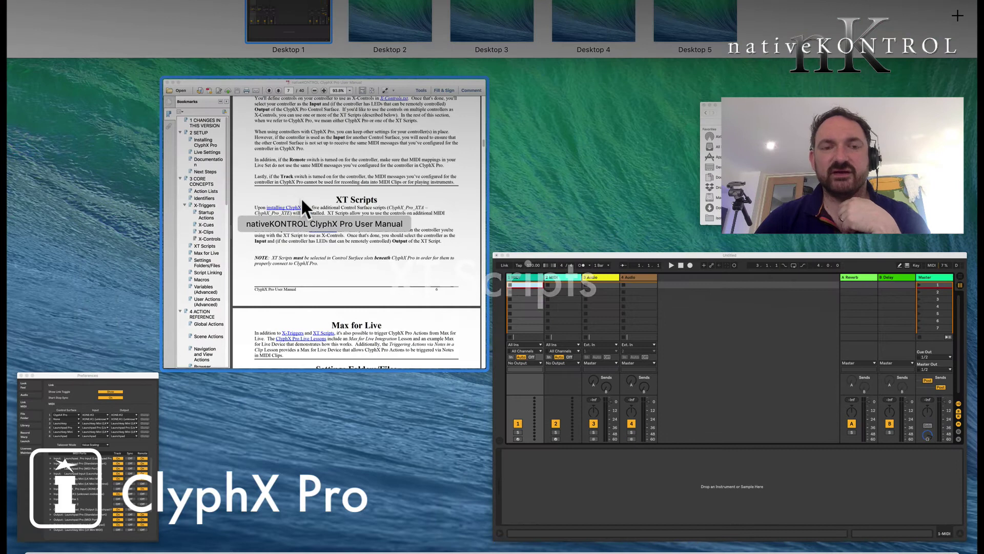
Show the ClyphX Pro manual's XT Scripts page, then hide the PDF viewer to reveal Live
{"action": "left_click", "coordinate": [301, 197]}
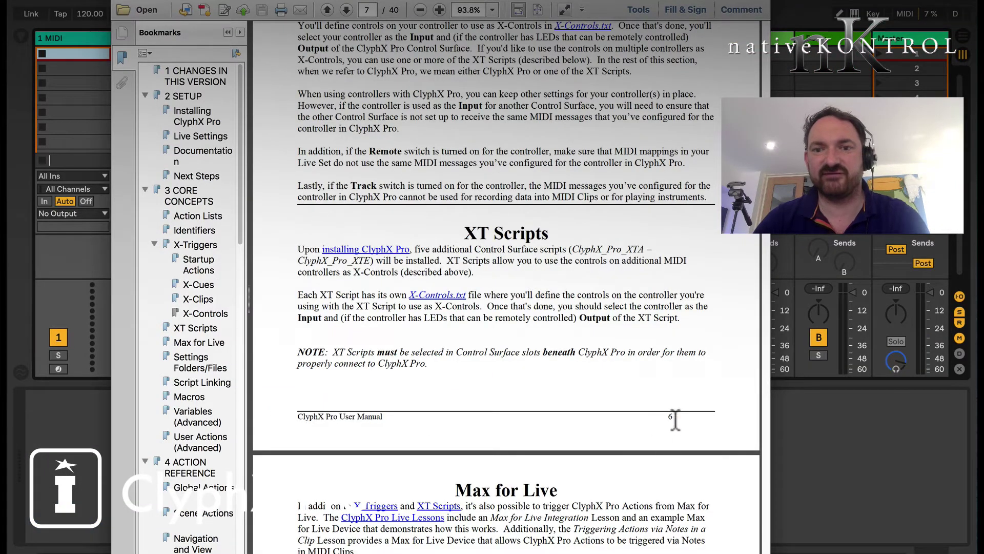
{"action": "key", "text": "super+h"}
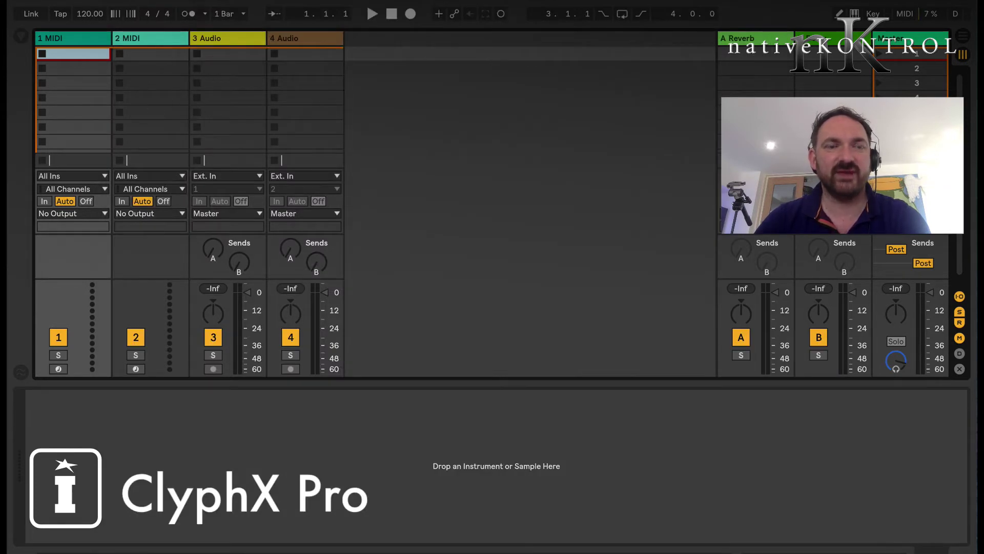
In Live's Preferences, change Control Surface slot 1 from ClyphX Pro to None
{"action": "key", "text": "ctrl+Up"}
{"action": "left_click", "coordinate": [83, 153]}
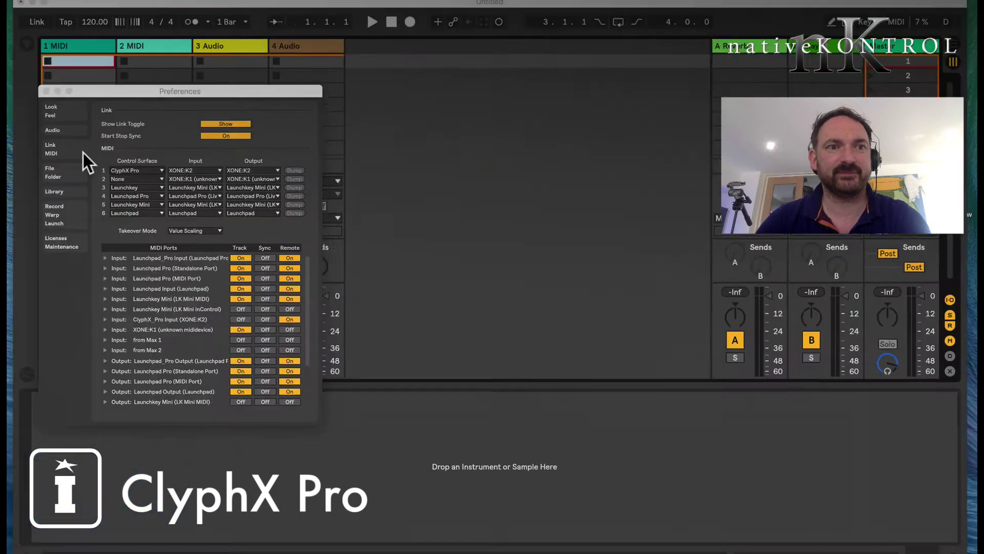
{"action": "left_click", "coordinate": [255, 268]}
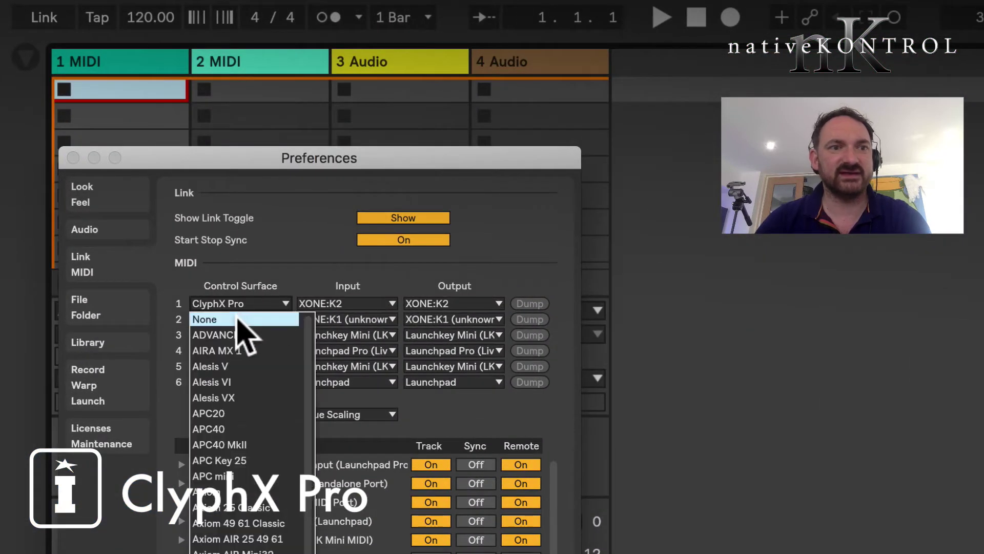
{"action": "left_click", "coordinate": [237, 319]}
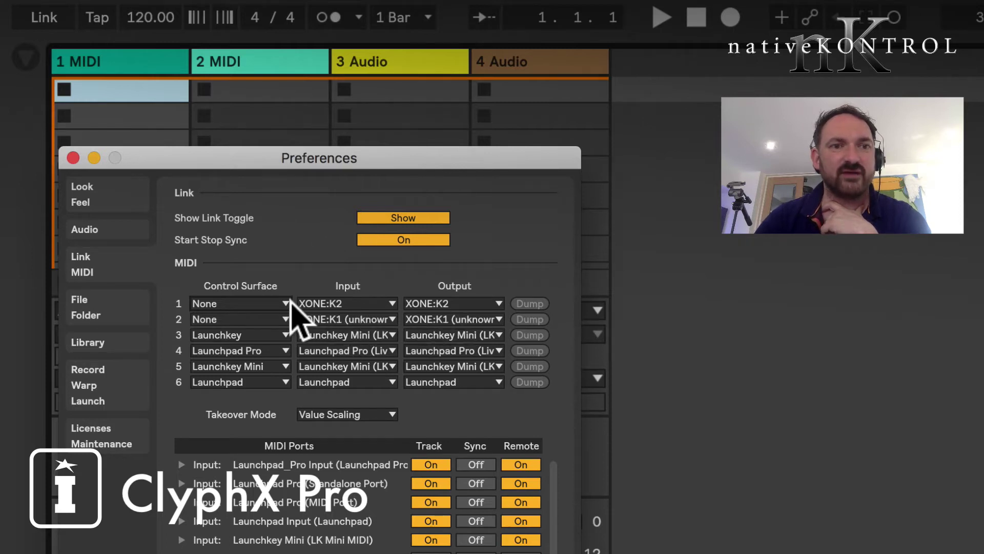
{"action": "key", "text": "ctrl+Up"}
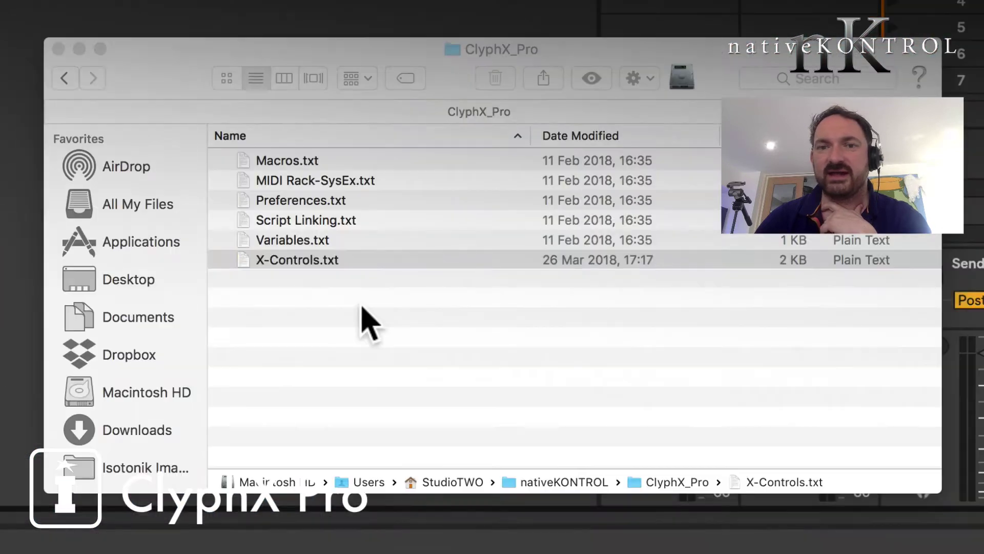
Open X-Controls.txt in TextEdit, scroll through its format notes, and close it
{"action": "left_click", "coordinate": [305, 260]}
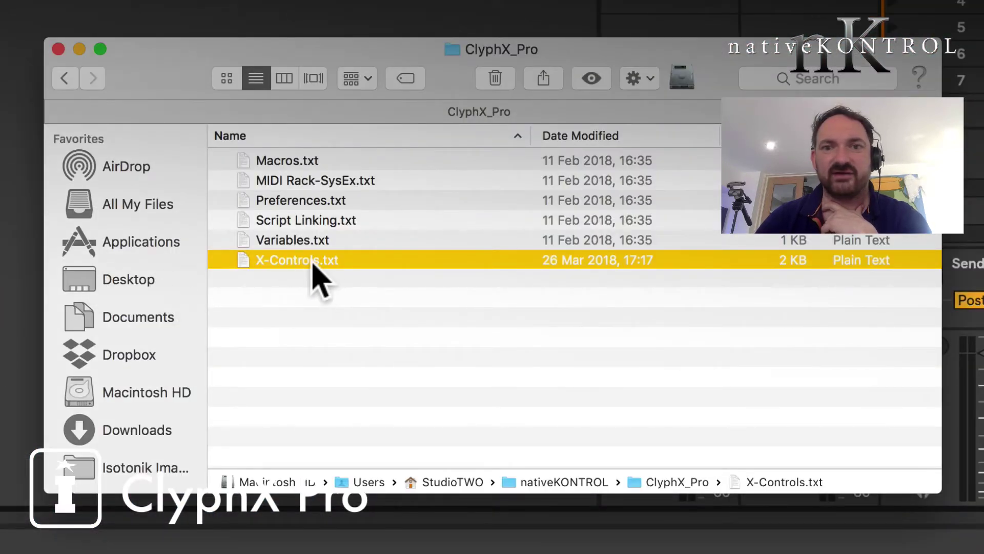
{"action": "double_click", "coordinate": [312, 262]}
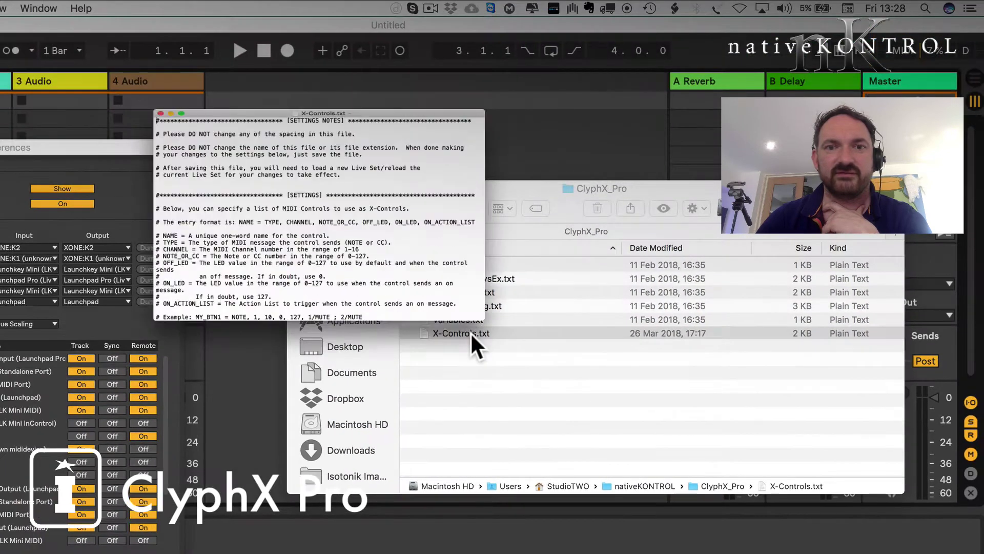
{"action": "scroll", "coordinate": [269, 100], "scroll_direction": "down", "scroll_amount": 10}
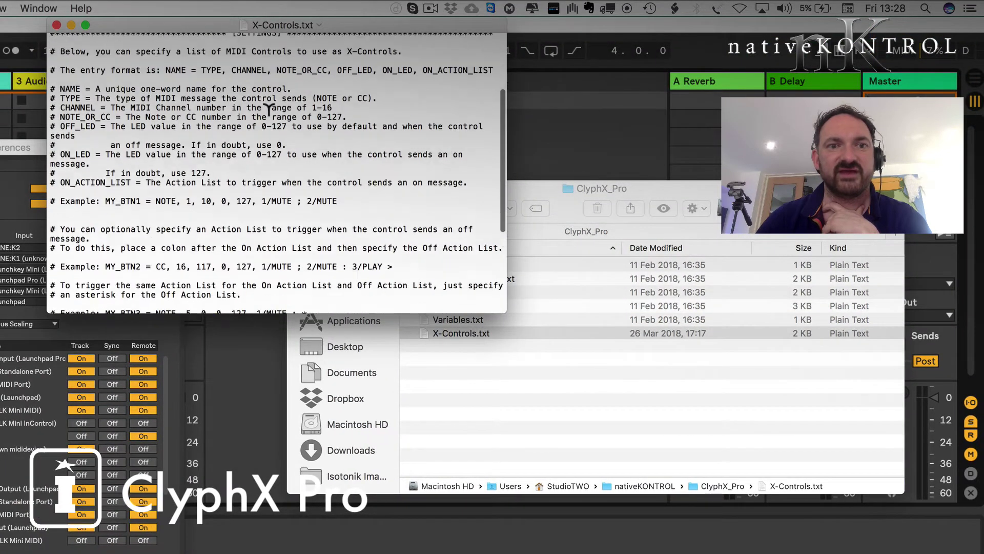
{"action": "scroll", "coordinate": [269, 109], "scroll_direction": "down", "scroll_amount": 2}
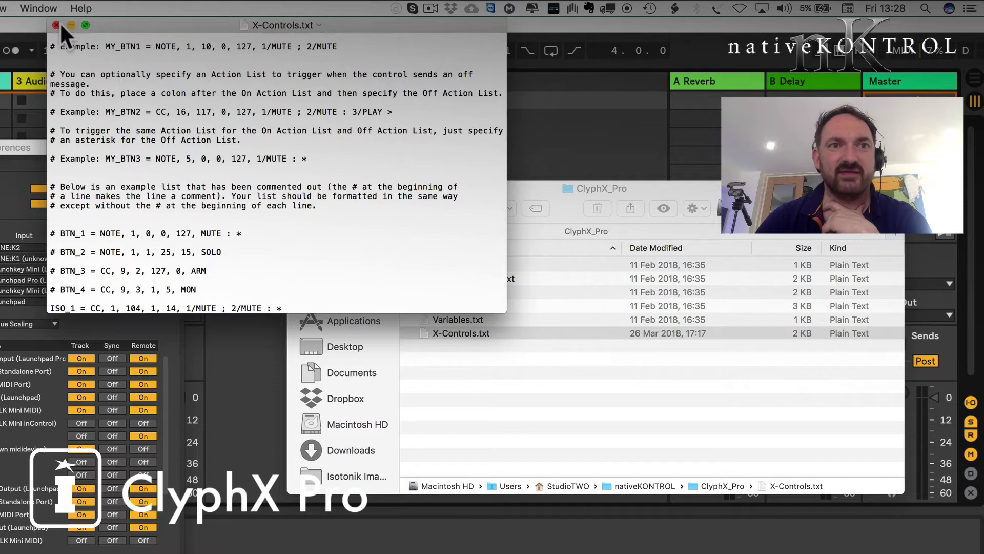
{"action": "key", "text": "super+w"}
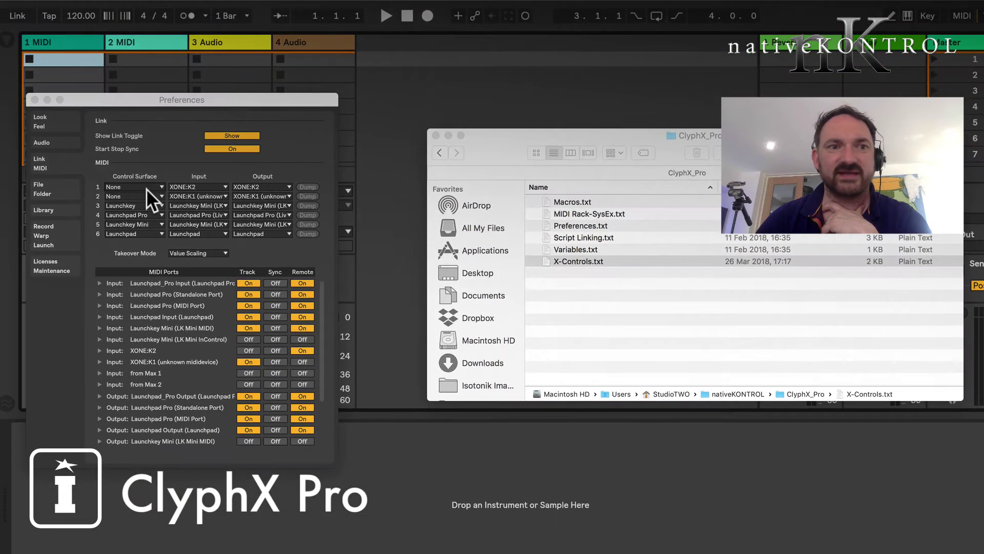
Set Control Surface slots 1–3 to ClyphX Pro, ClyphX Pro XTA and ClyphX Pro XTB
{"action": "left_click", "coordinate": [146, 184]}
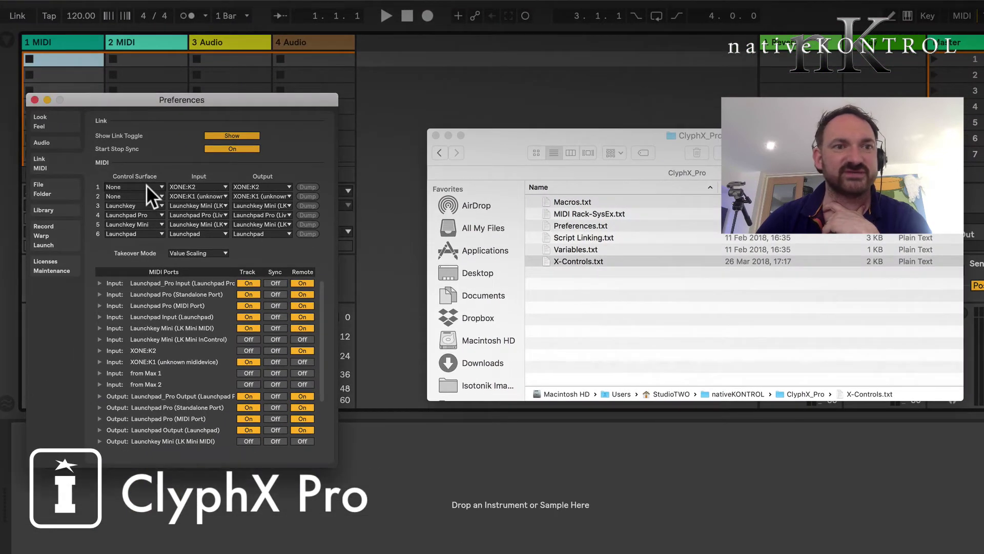
{"action": "left_click", "coordinate": [160, 185]}
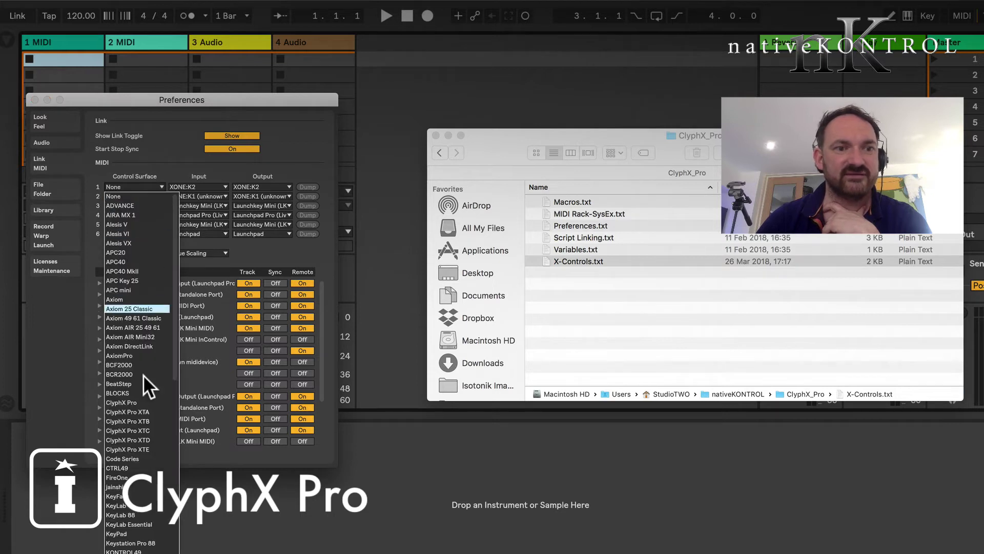
{"action": "left_click", "coordinate": [132, 401]}
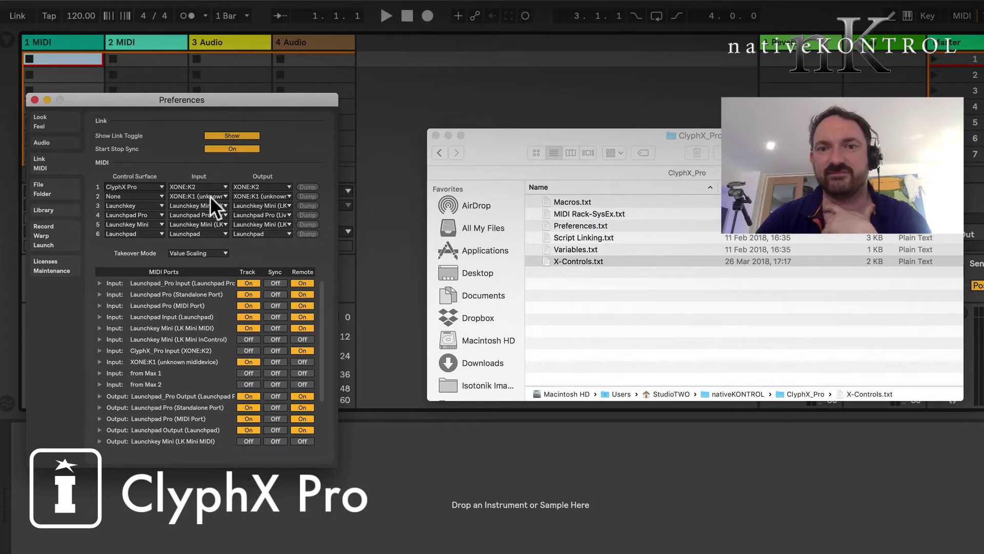
{"action": "left_click", "coordinate": [132, 196]}
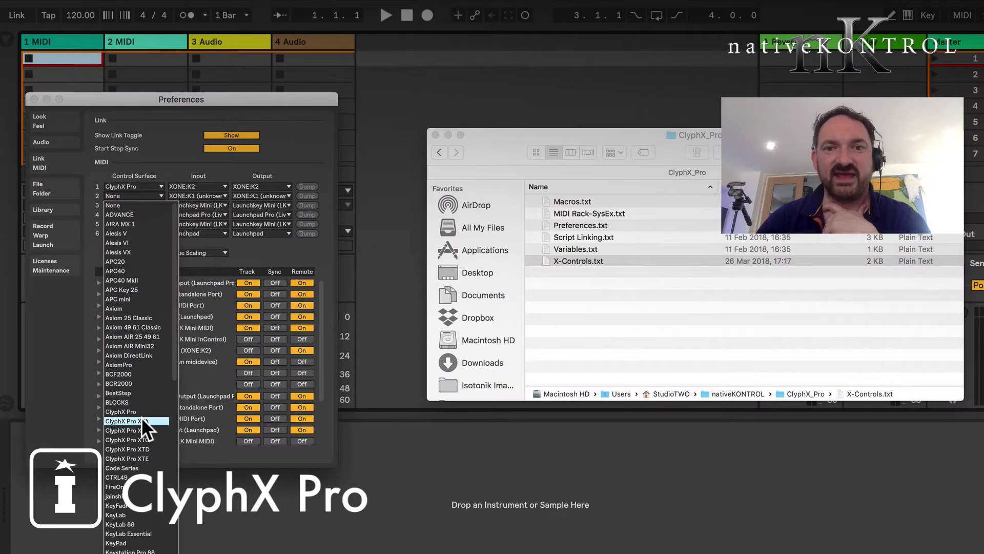
{"action": "left_click", "coordinate": [140, 421]}
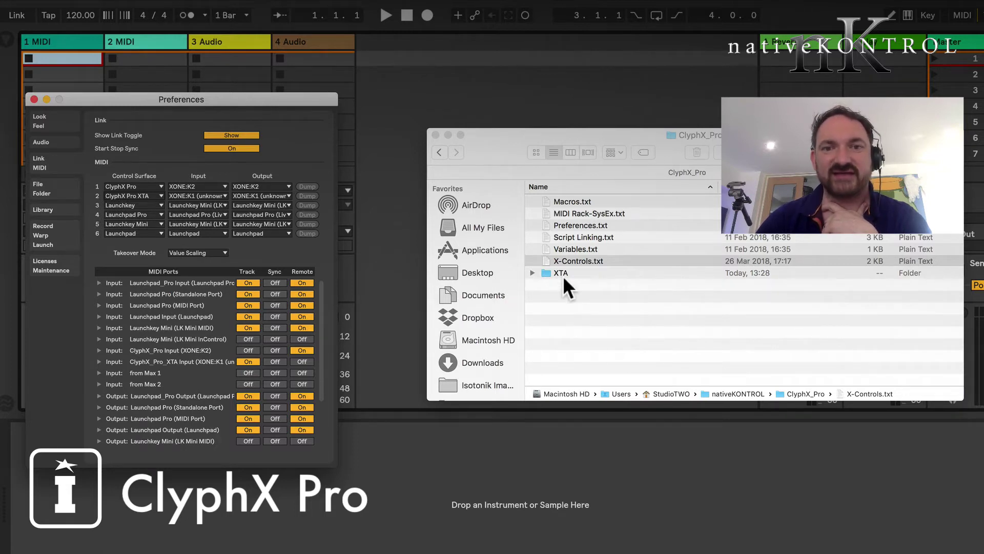
{"action": "left_click", "coordinate": [162, 204]}
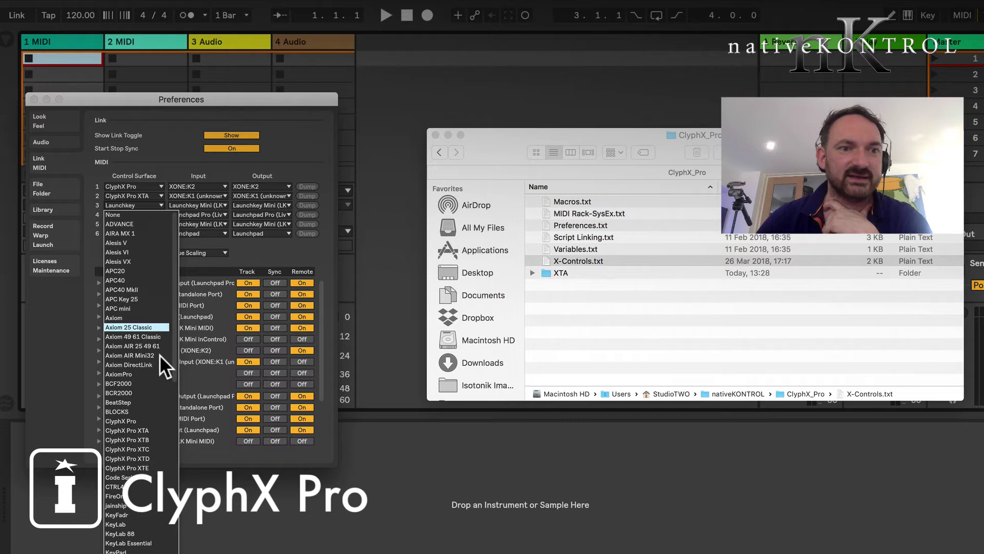
{"action": "left_click", "coordinate": [146, 449]}
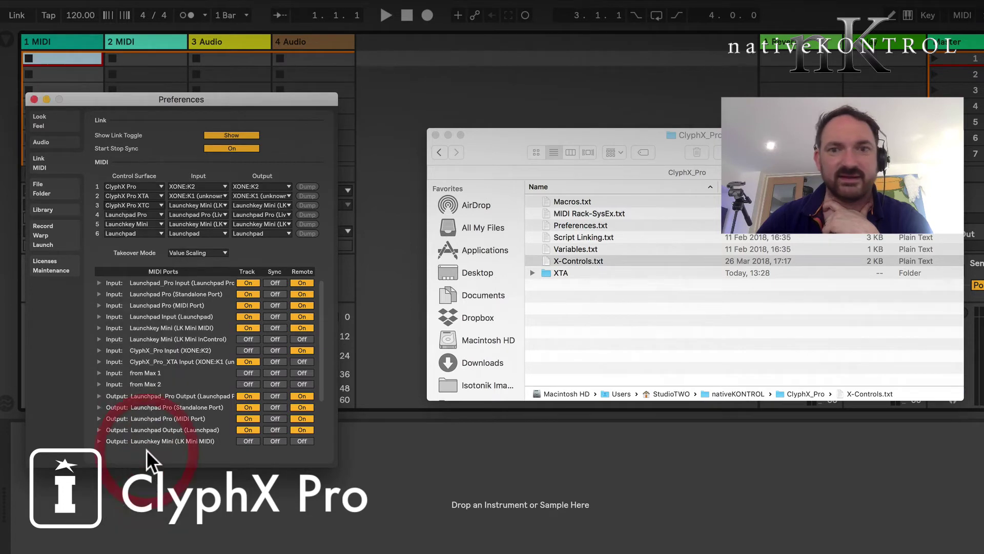
{"action": "left_click", "coordinate": [159, 205]}
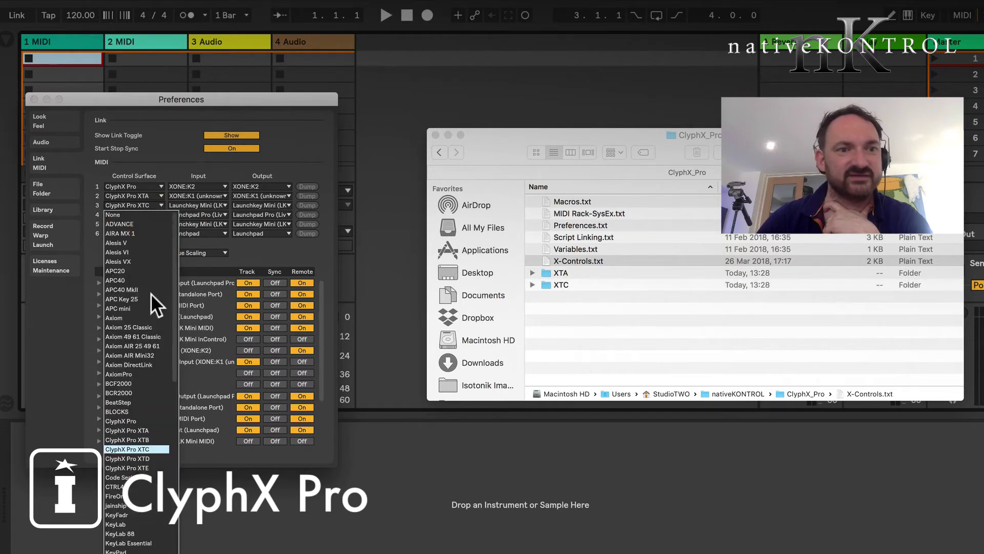
{"action": "left_click", "coordinate": [159, 439]}
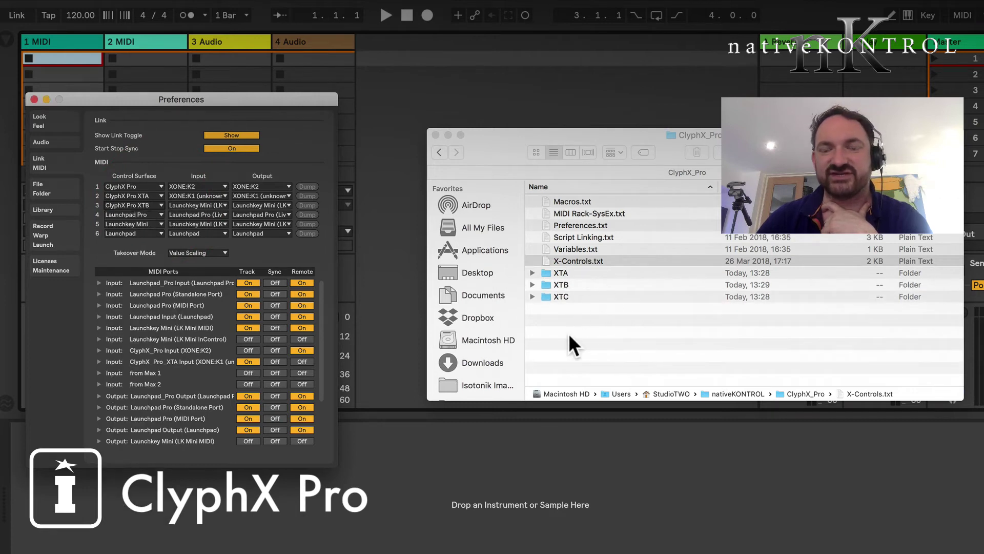
Expand the new XTA folder in Finder and open its X-Controls.txt
{"action": "left_click", "coordinate": [534, 272]}
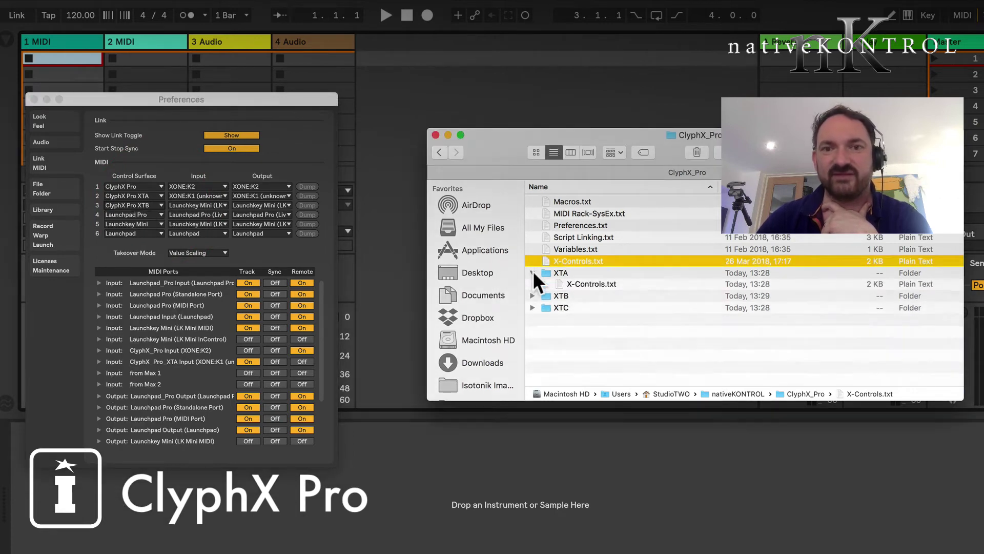
{"action": "left_click", "coordinate": [585, 285]}
{"action": "double_click", "coordinate": [586, 284]}
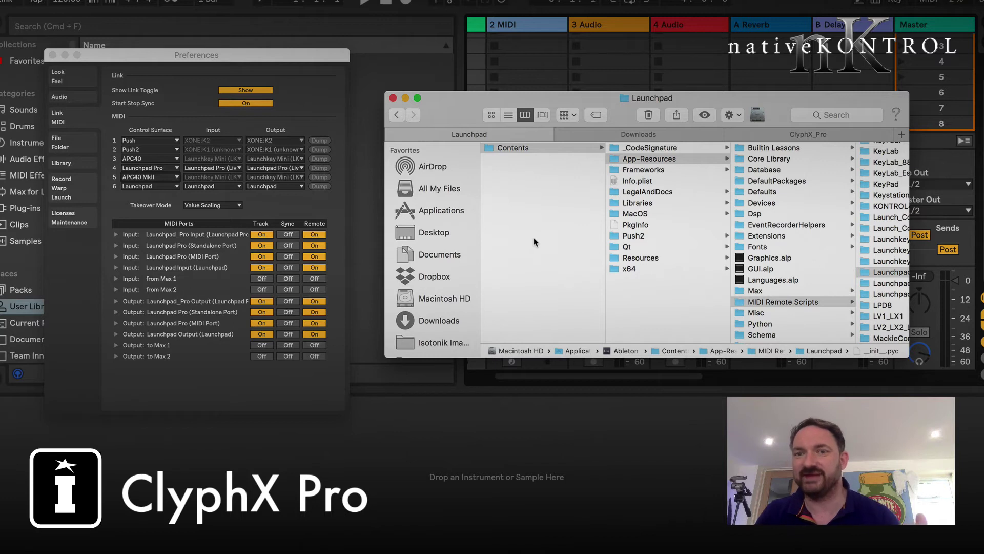
Switch Finder from the Launchpad tab to the ClyphX_Pro settings folder tab
{"action": "left_click", "coordinate": [774, 133]}
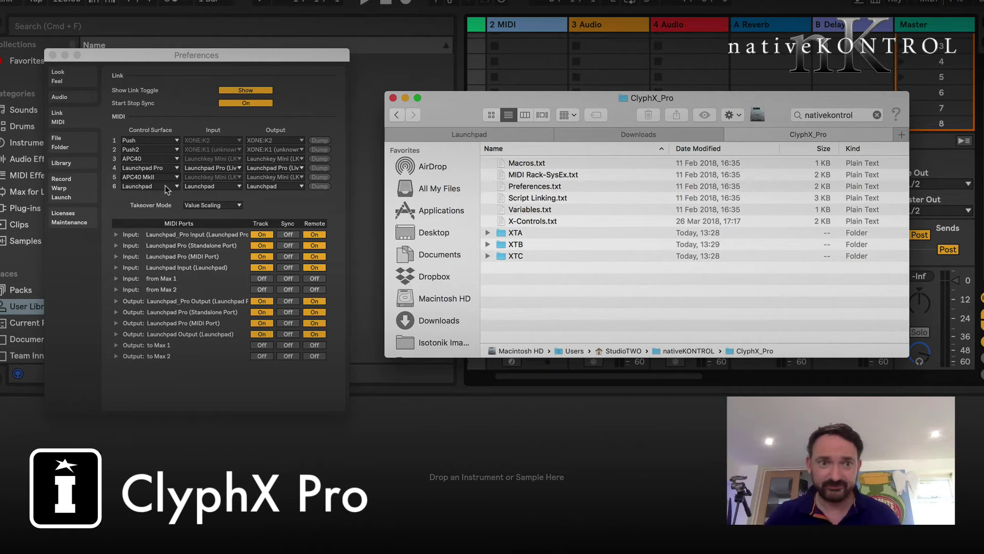
Bring the browser full screen and view the Beatwise forum thread about loading ClyphX Pro
{"action": "mouse_move", "coordinate": [0, 0]}
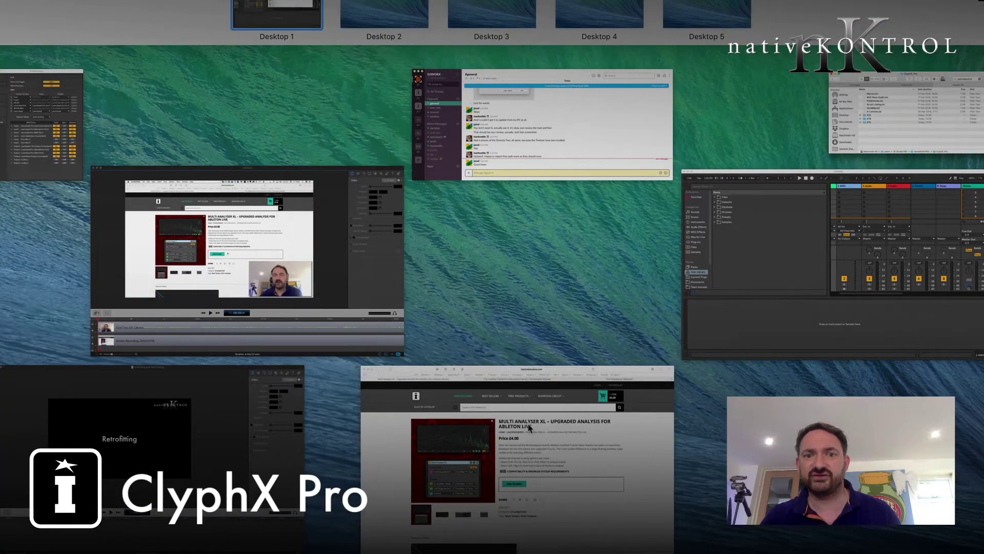
{"action": "left_click", "coordinate": [529, 428]}
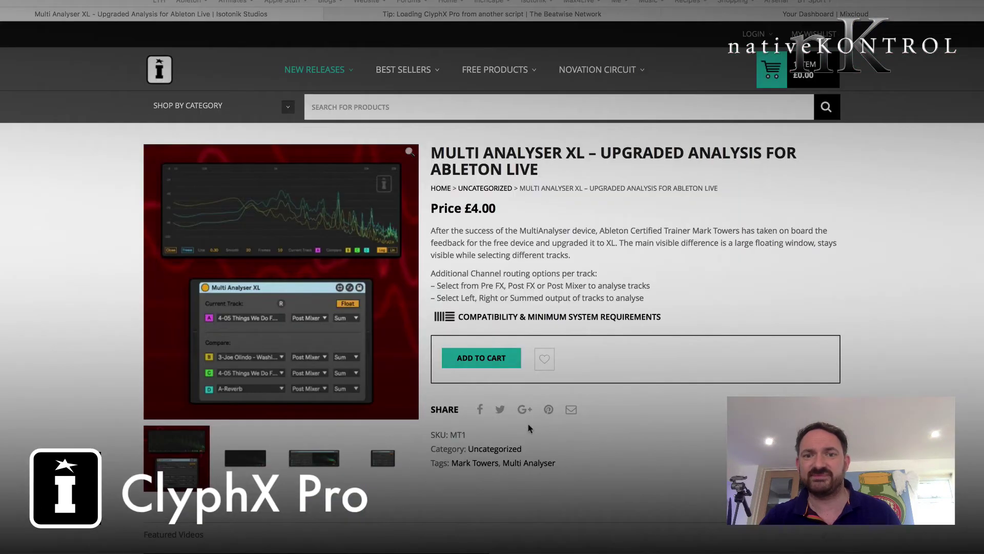
{"action": "left_click", "coordinate": [487, 17]}
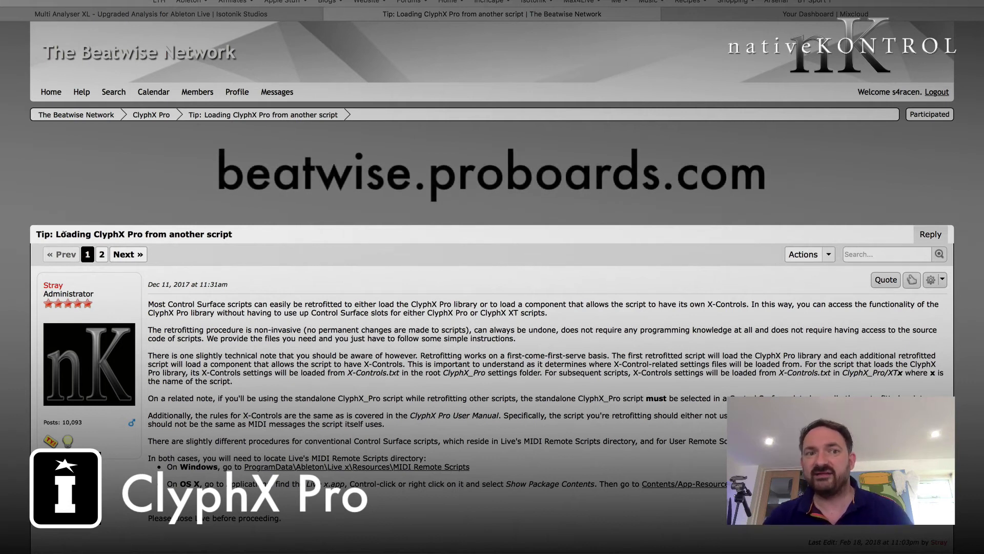
{"action": "left_click_drag", "start_coordinate": [55, 234], "coordinate": [271, 229]}
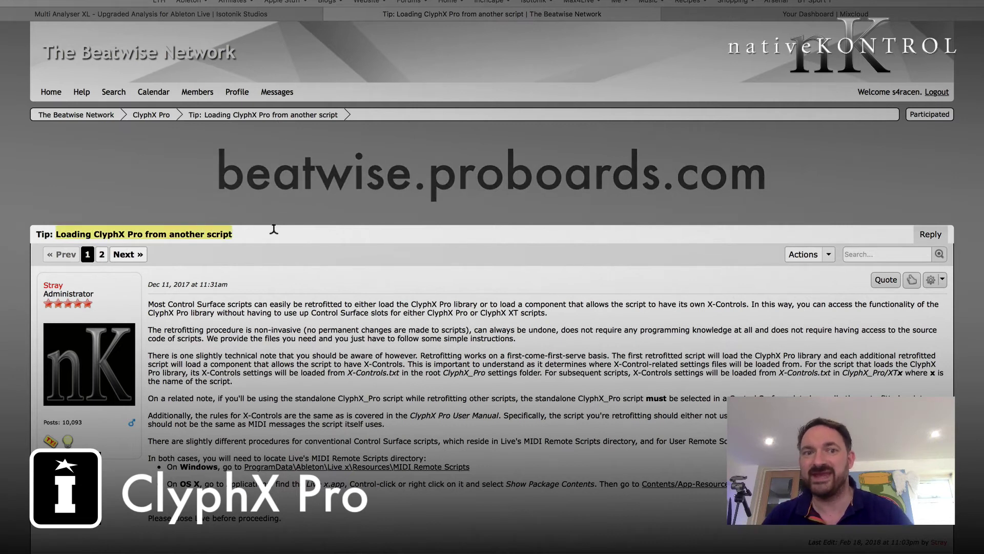
{"action": "left_click", "coordinate": [320, 302]}
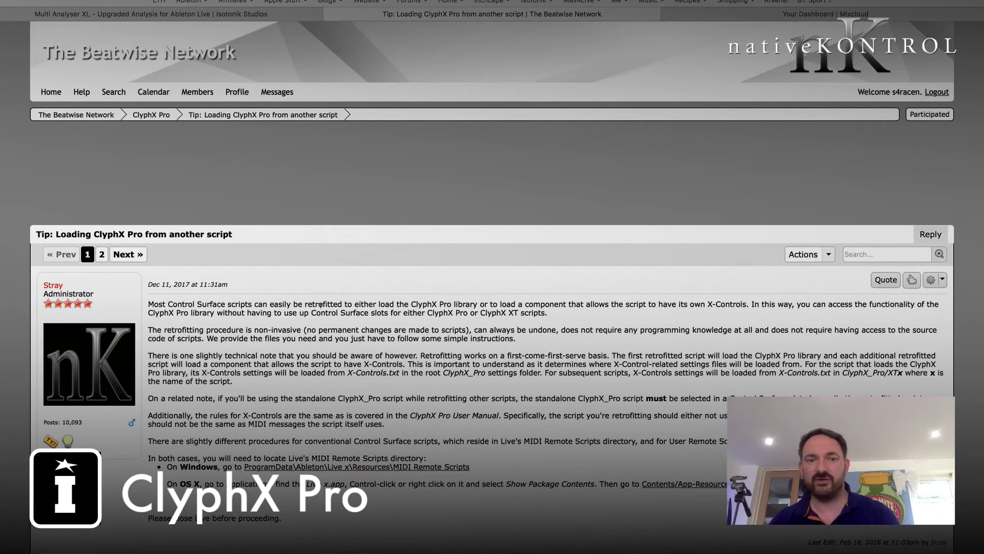
Bring Live's Preferences window, then the ClyphX_Pro Finder window, to the front
{"action": "key", "text": "ctrl+Up"}
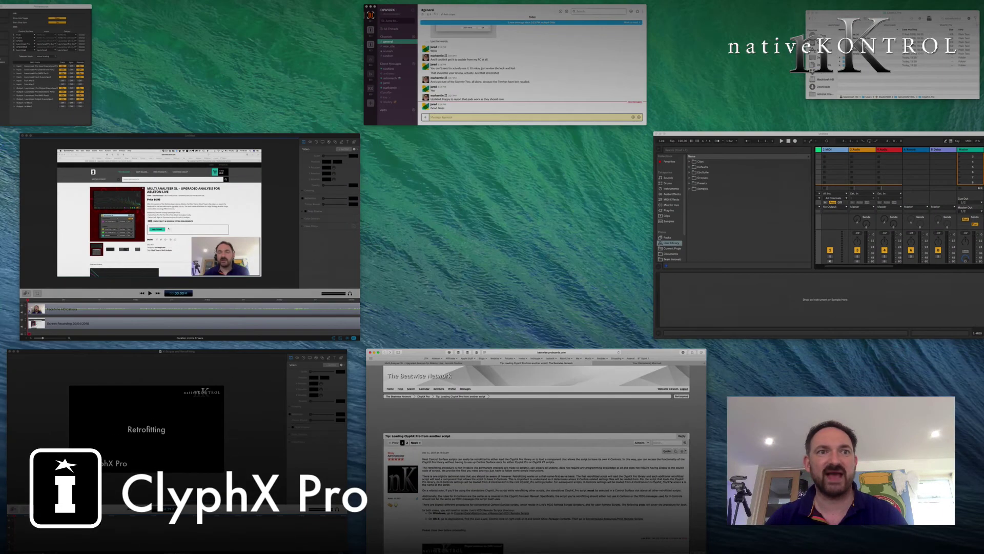
{"action": "left_click", "coordinate": [54, 74]}
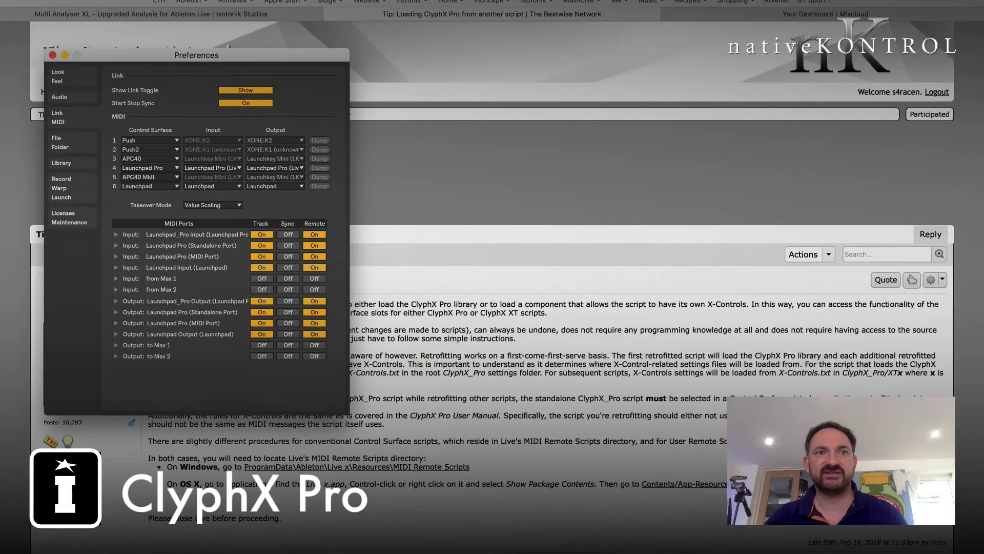
{"action": "key", "text": "ctrl+Up"}
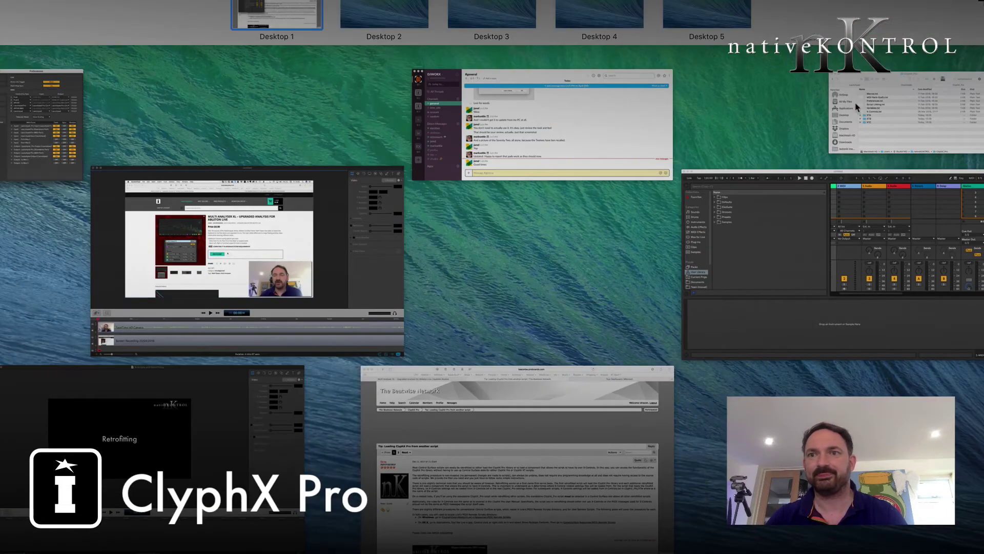
{"action": "left_click", "coordinate": [860, 111]}
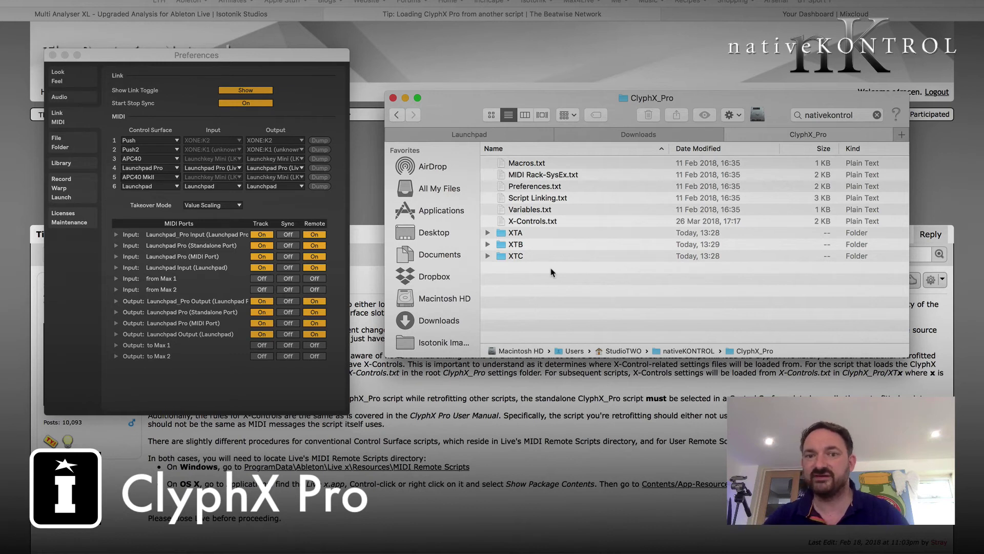
Scroll the forum to the retrofitting post, then bring the ClyphX_Pro Finder window over Live
{"action": "left_click", "coordinate": [527, 396]}
{"action": "scroll", "coordinate": [527, 397], "scroll_direction": "down", "scroll_amount": 10}
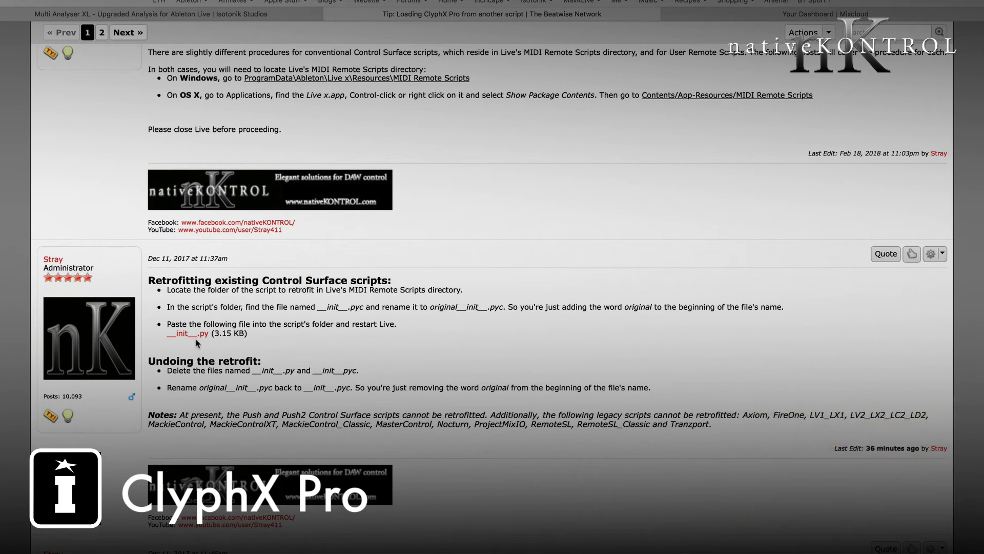
{"action": "key", "text": "super+Tab"}
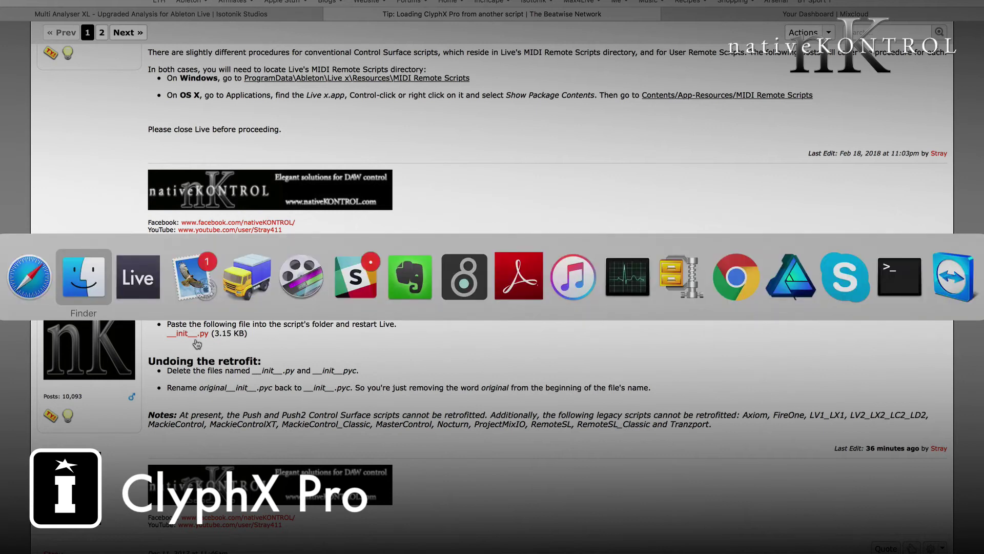
{"action": "key", "text": "super+Tab"}
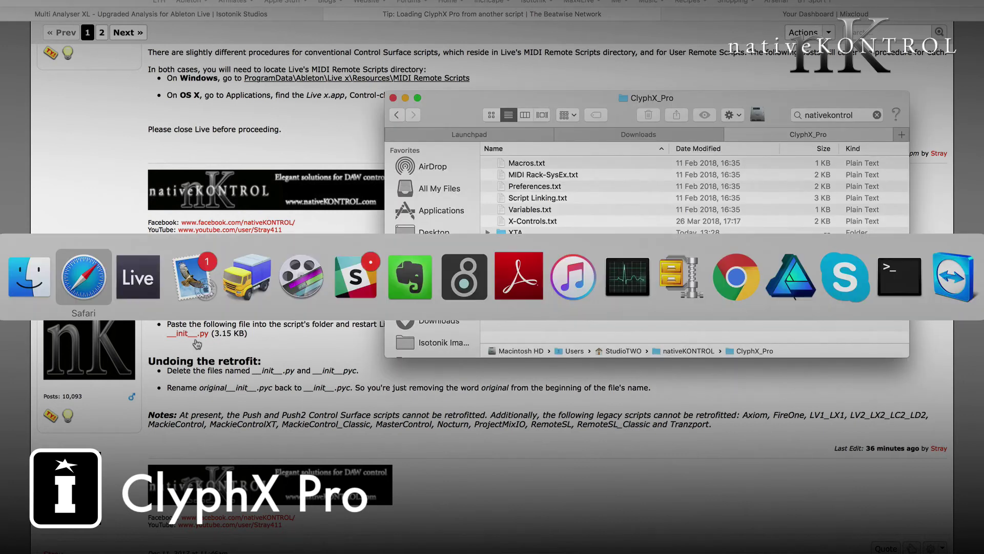
{"action": "key", "text": "super+Tab"}
{"action": "key", "text": "super+Tab"}
{"action": "key", "text": "super+Tab"}
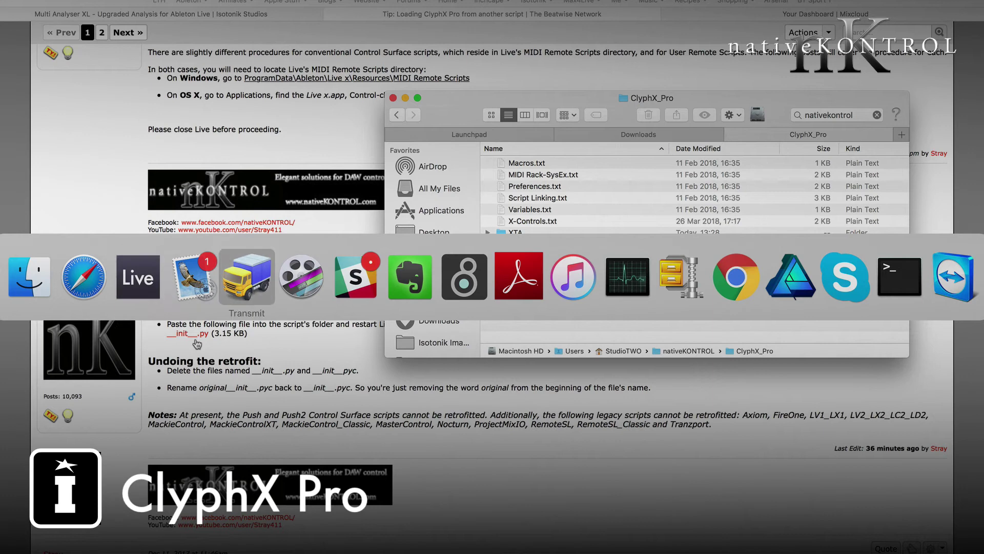
{"action": "key", "text": "super+shift+Tab"}
{"action": "key", "text": "super+shift+Tab"}
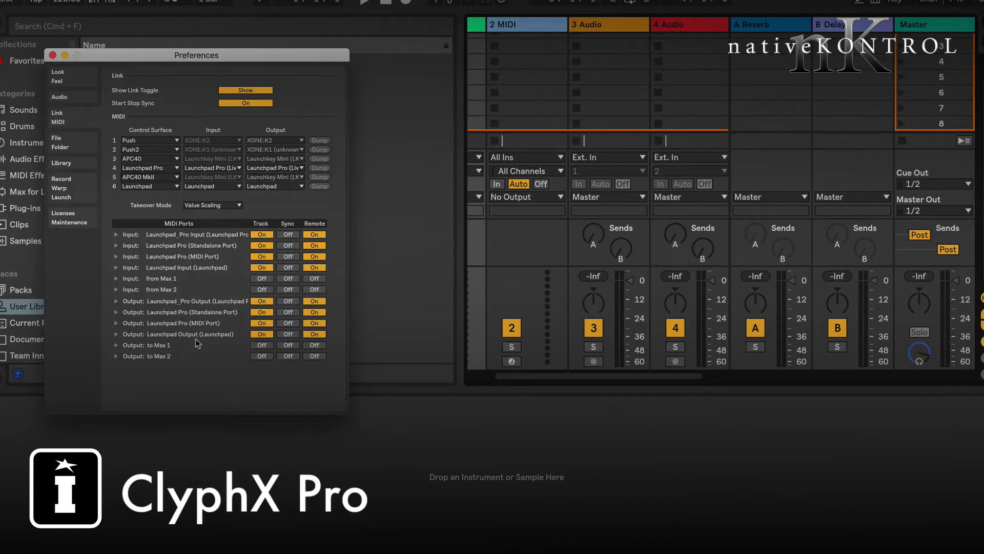
{"action": "key", "text": "ctrl+Up"}
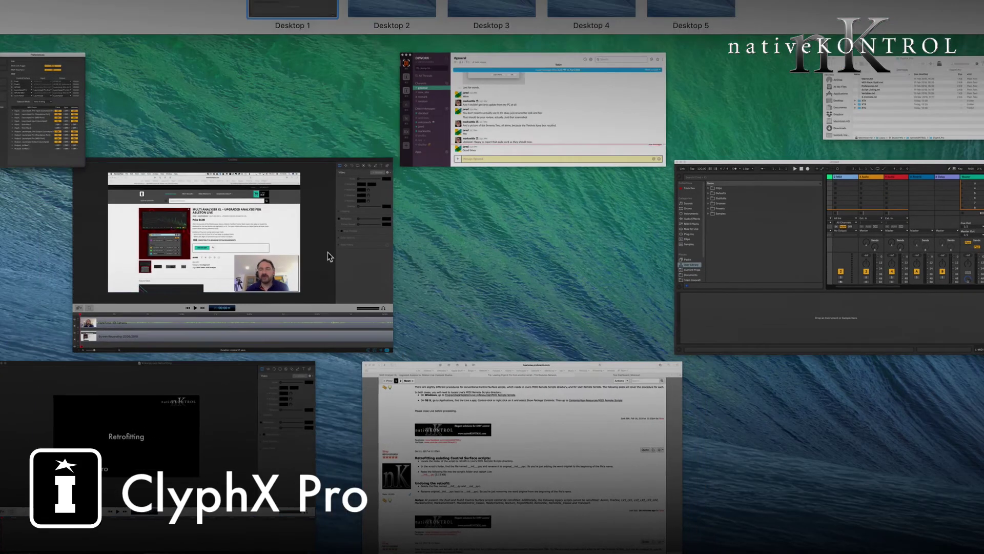
{"action": "left_click", "coordinate": [902, 116]}
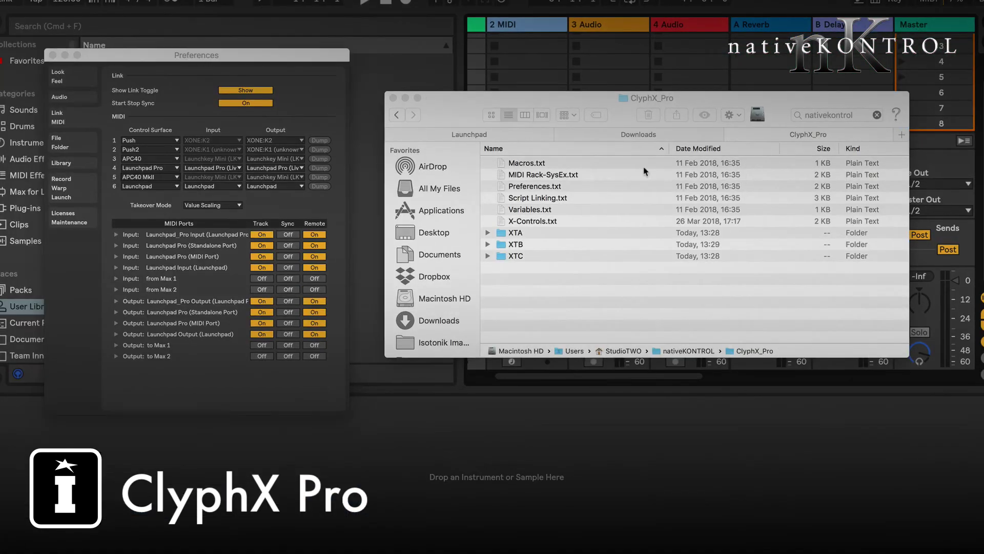
In the Launchpad script folder, insert 'original_' to rename __init__.pyc as __original_init__.pyc
{"action": "left_click", "coordinate": [493, 137]}
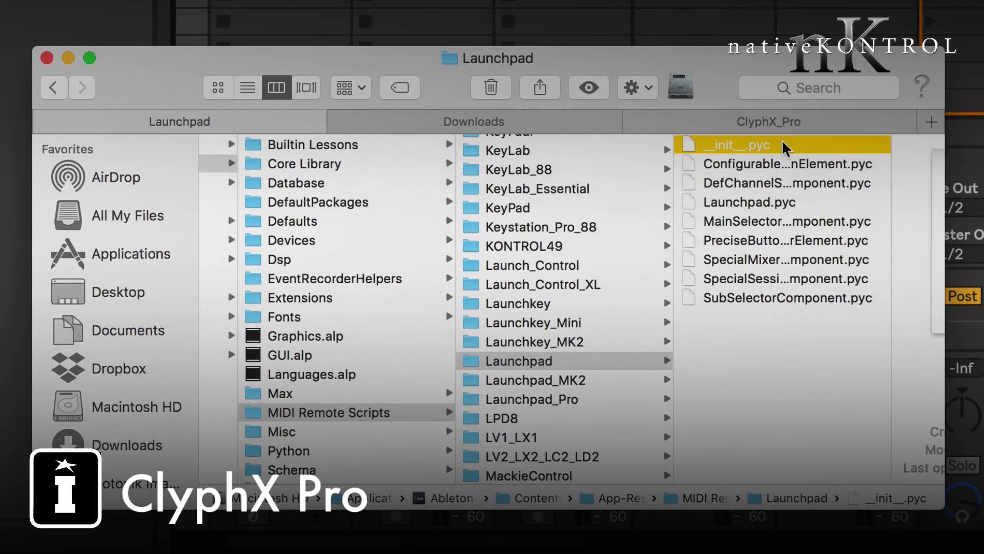
{"action": "key", "text": "Return"}
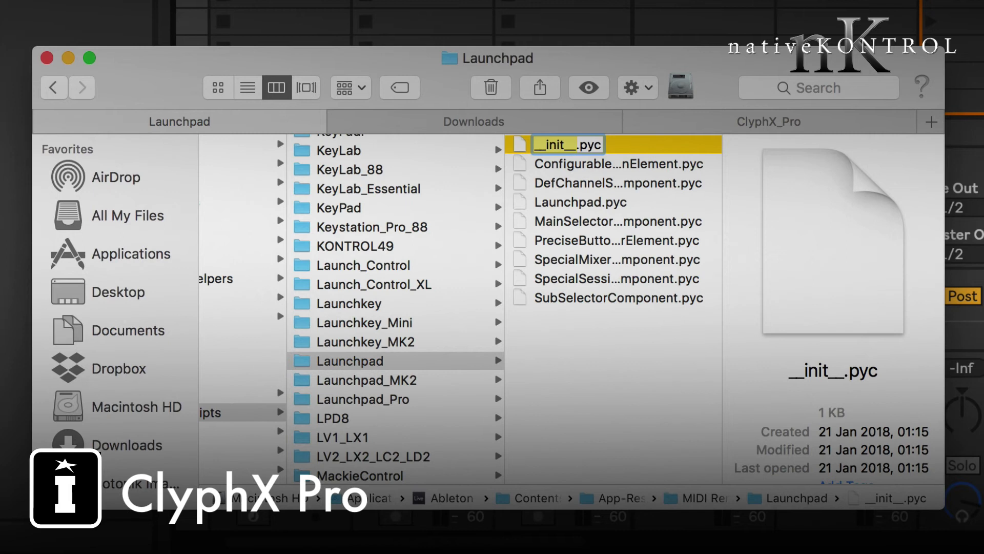
{"action": "key", "text": "Escape"}
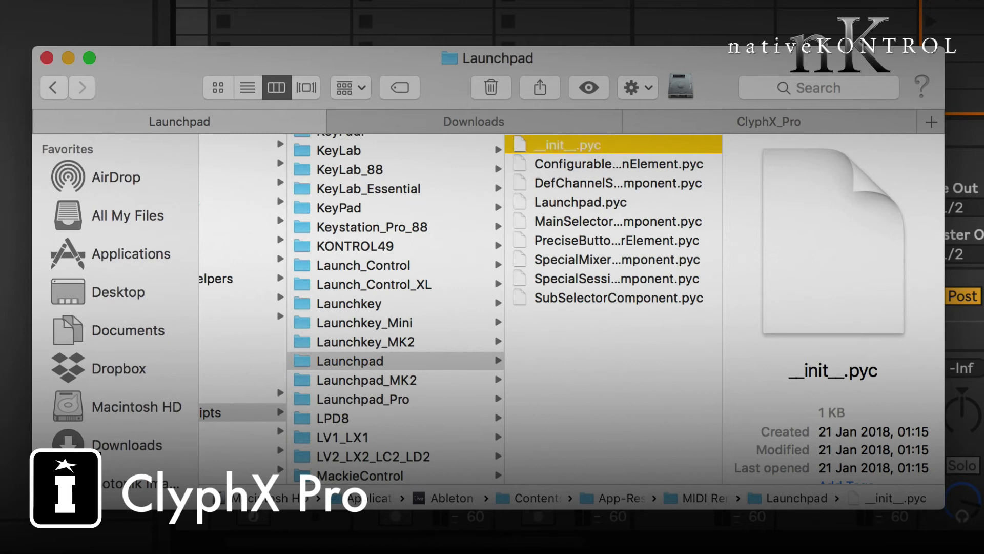
{"action": "key", "text": "Return"}
{"action": "key", "text": "Left"}
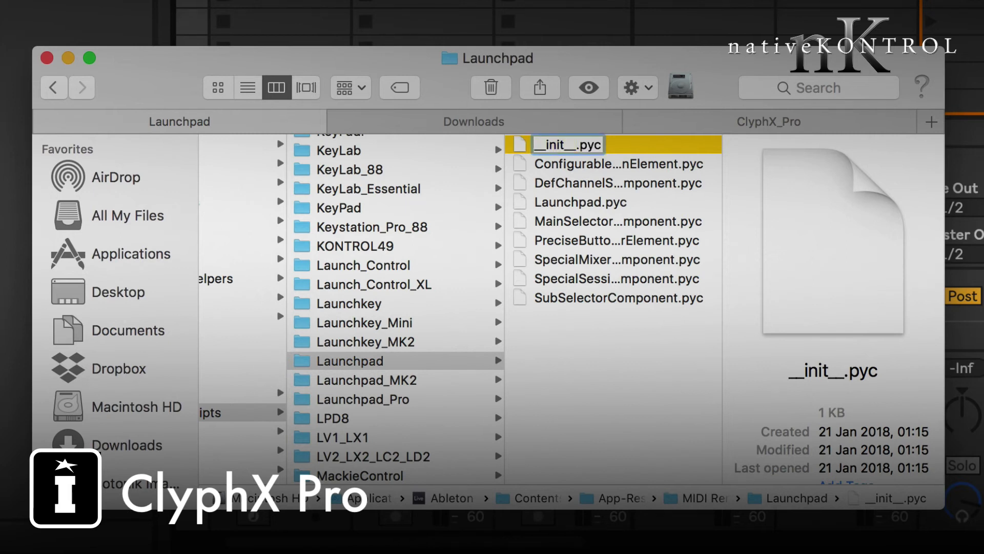
{"action": "key", "text": "Right"}
{"action": "type", "text": "o"}
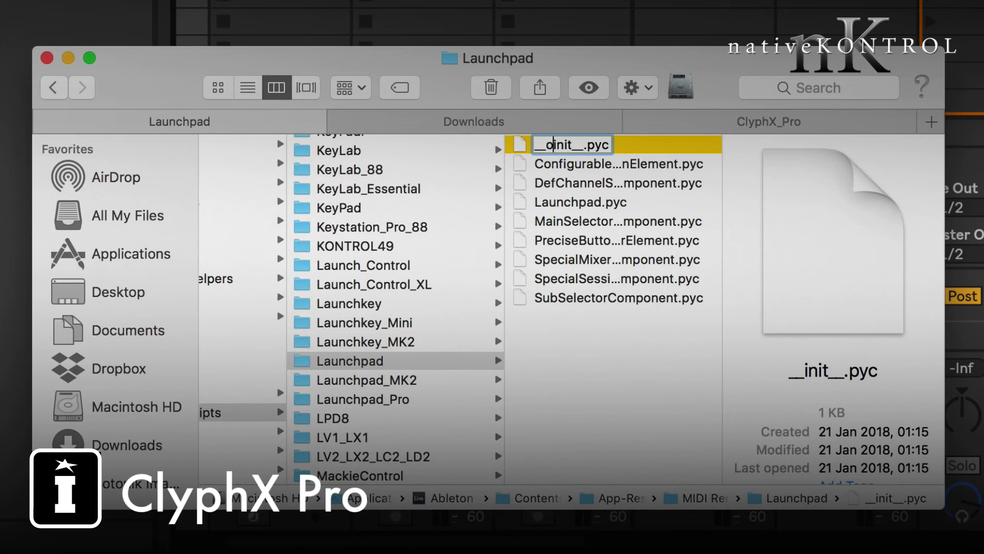
{"action": "type", "text": "riginal"}
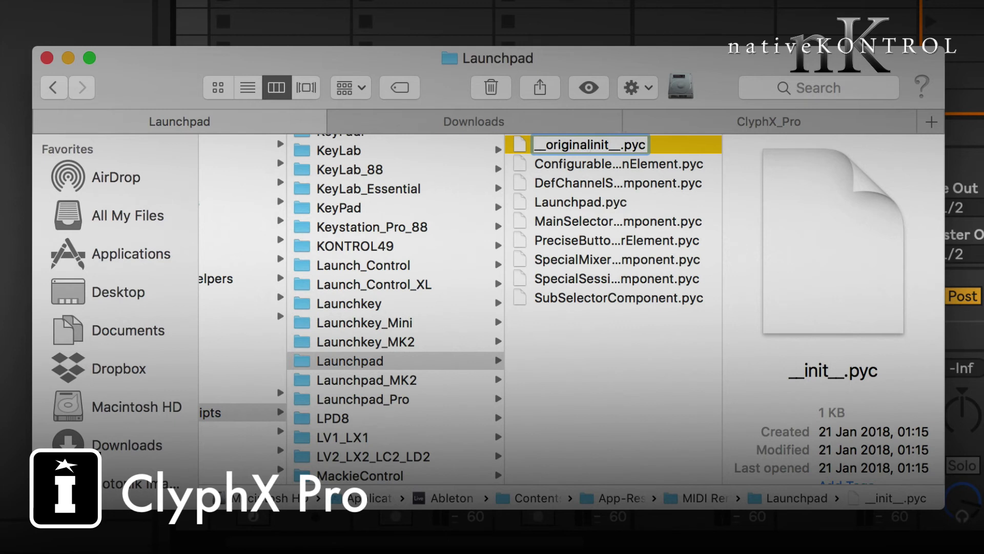
{"action": "type", "text": "_"}
{"action": "key", "text": "Return"}
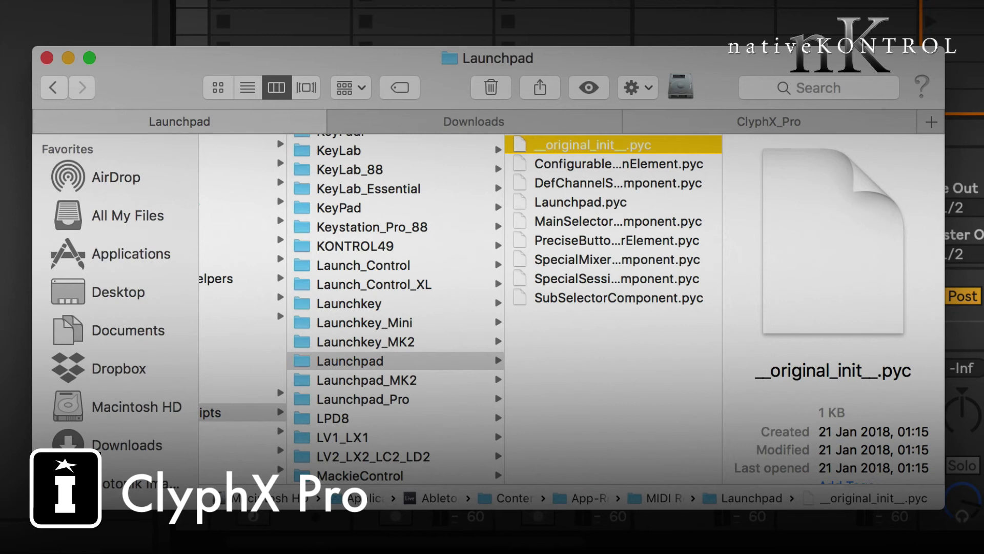
Drag __init__.py from Downloads into the Launchpad script folder, then open the Launchpad_Pro folder
{"action": "left_click", "coordinate": [474, 123]}
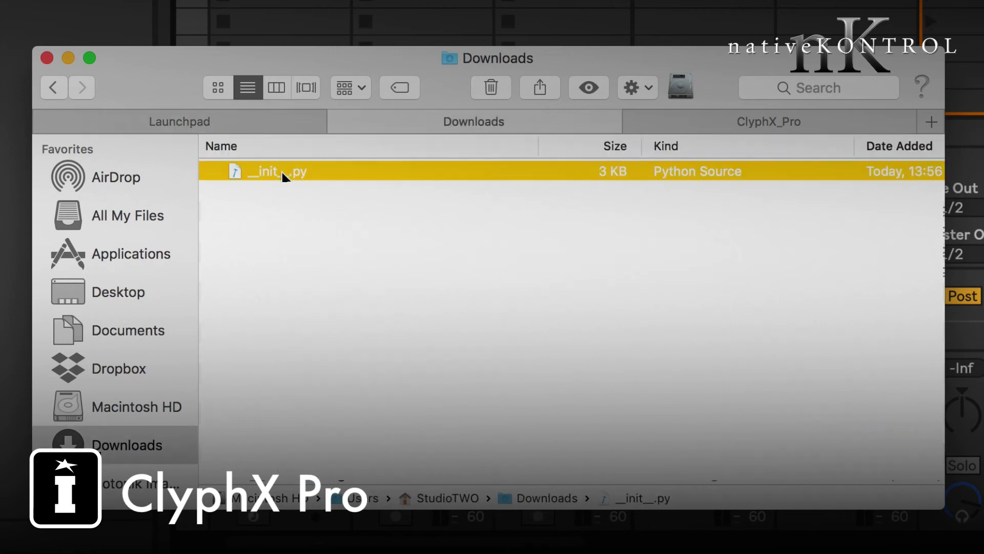
{"action": "left_click_drag", "start_coordinate": [282, 170], "coordinate": [602, 359]}
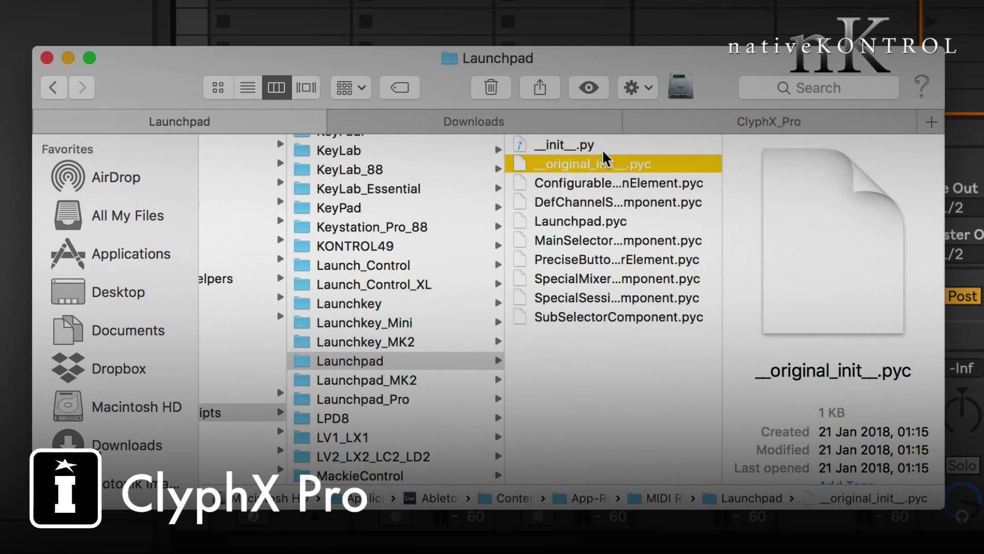
{"action": "left_click", "coordinate": [405, 399]}
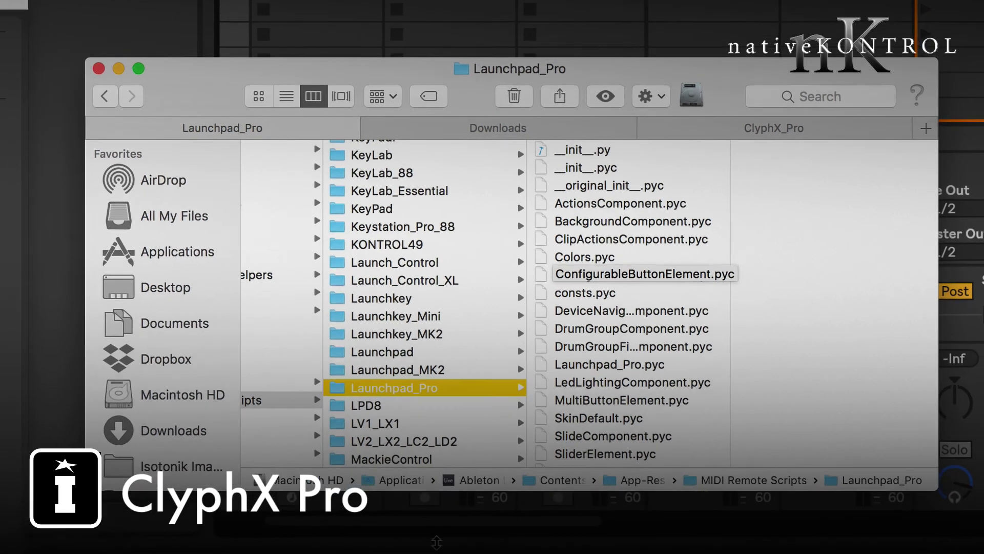
Close the Finder windows and open Preferences from Live's application menu
{"action": "key", "text": "super+w"}
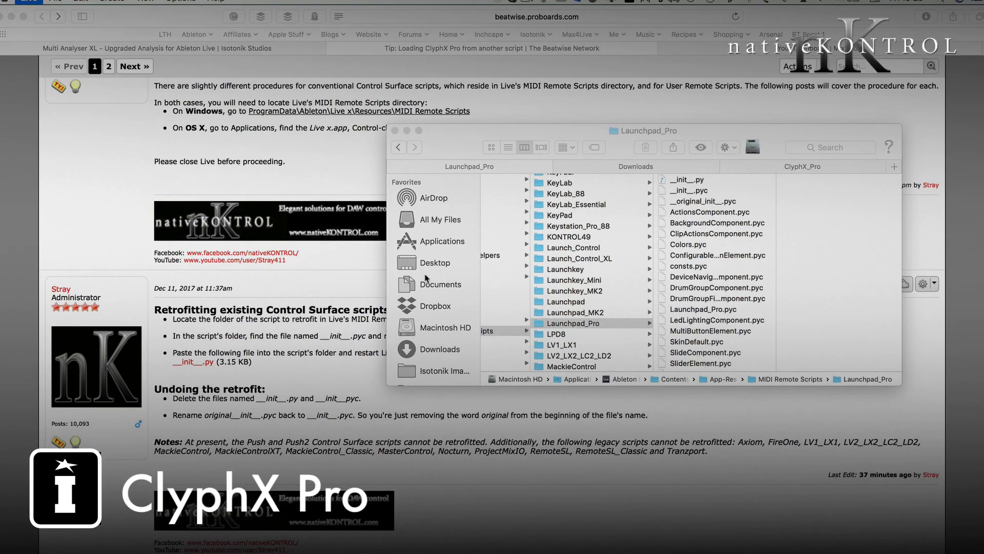
{"action": "key", "text": "super+Tab"}
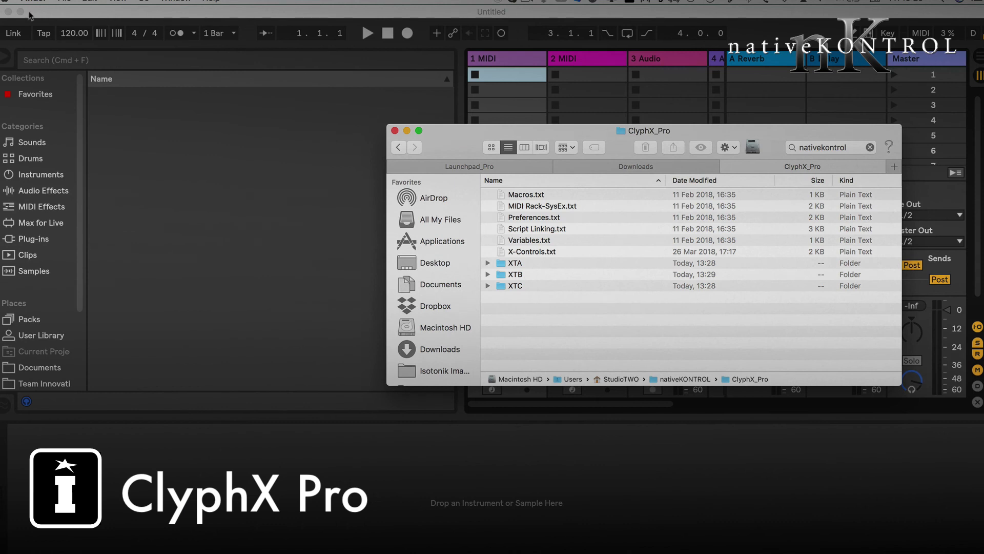
{"action": "key", "text": "super+w"}
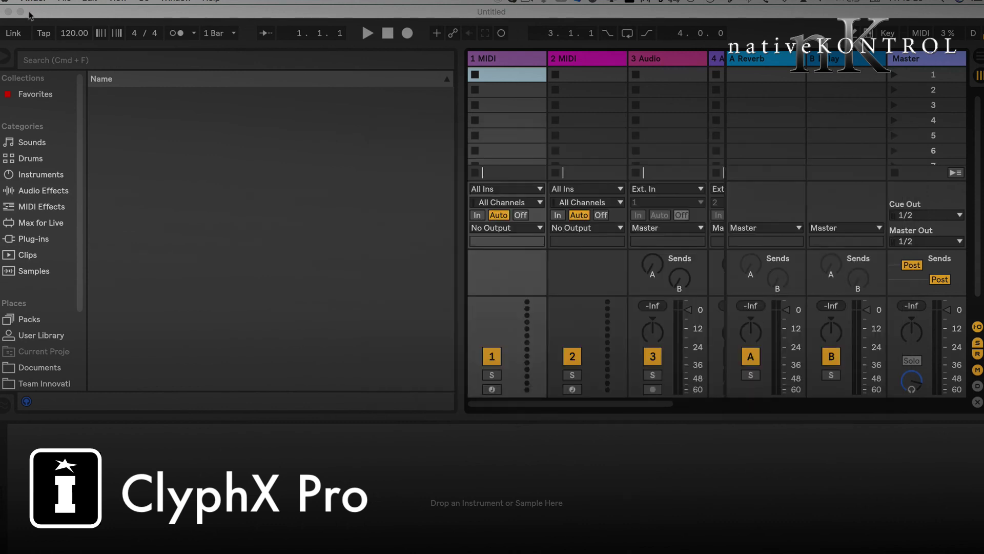
{"action": "left_click", "coordinate": [89, 10]}
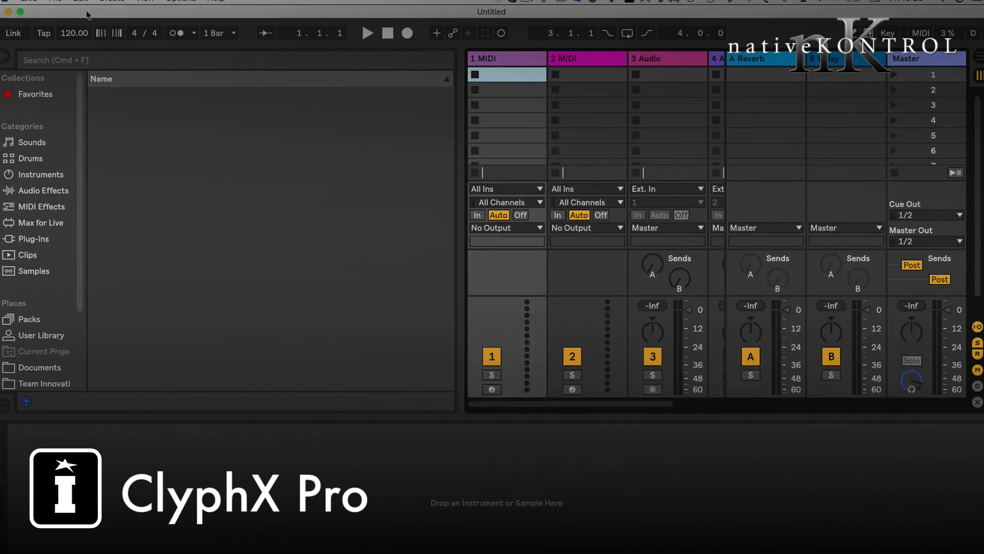
{"action": "left_click", "coordinate": [9, 2]}
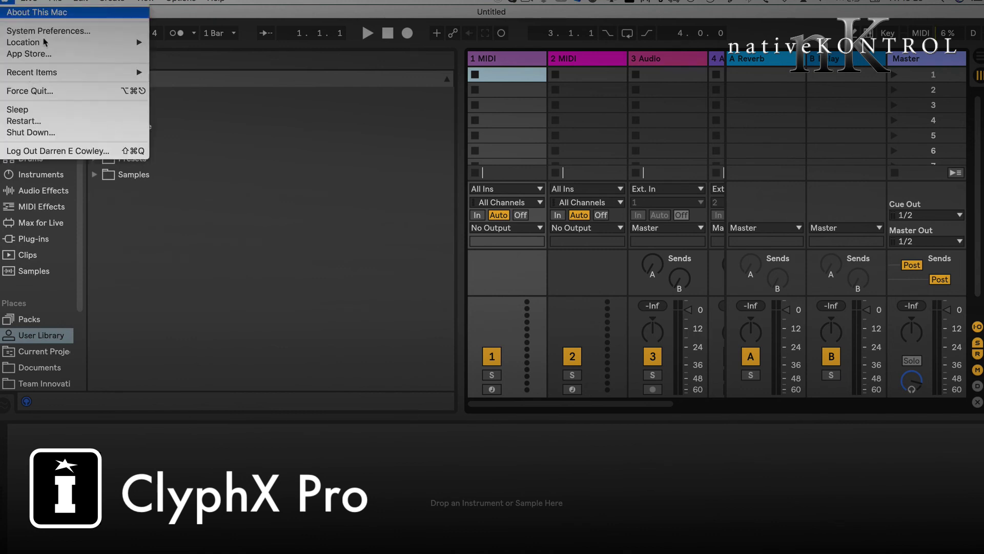
{"action": "left_click", "coordinate": [34, 3]}
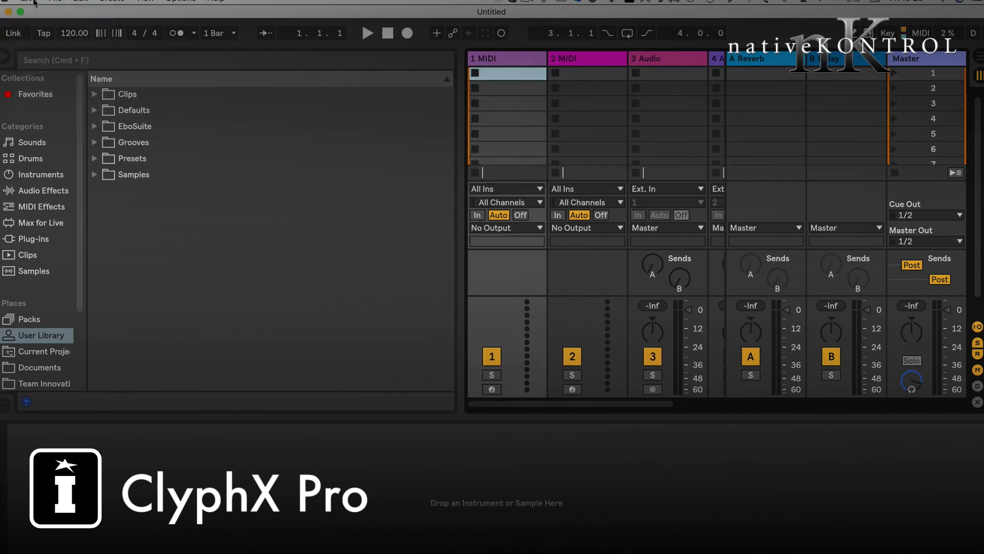
{"action": "left_click", "coordinate": [34, 3]}
{"action": "left_click", "coordinate": [54, 32]}
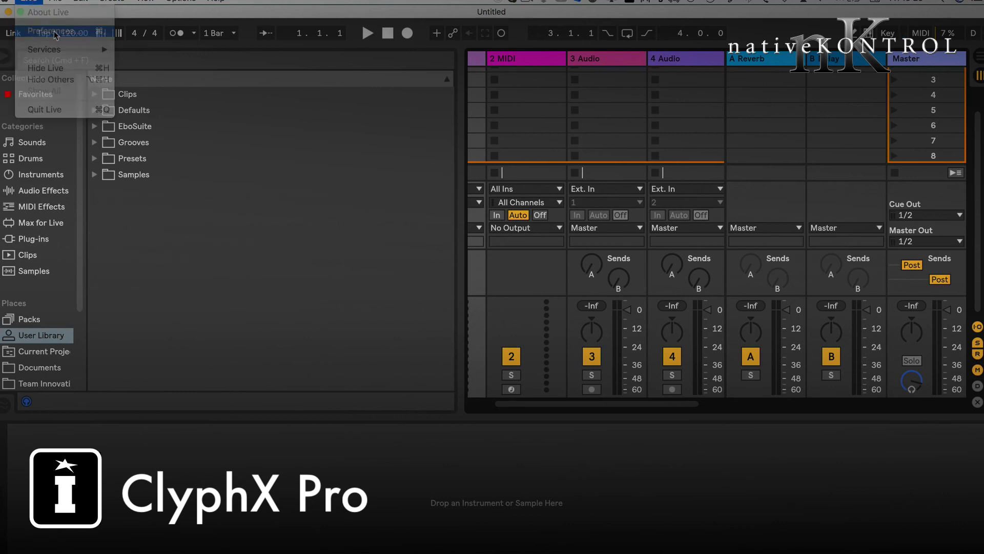
Move Live's Preferences aside and expand the XTLaunchpad folder in Finder to show X-Controls.txt
{"action": "key", "text": "super+Tab"}
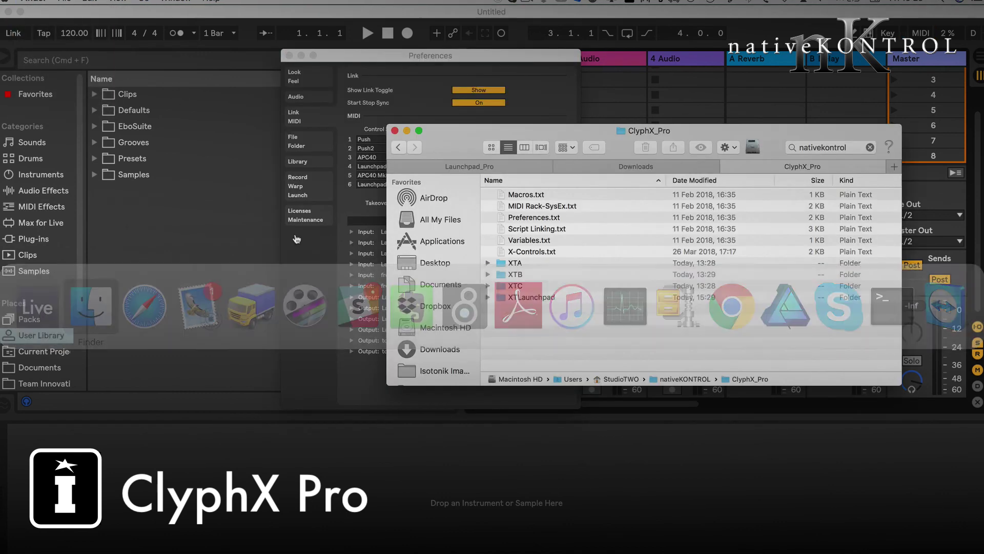
{"action": "left_click_drag", "start_coordinate": [467, 54], "coordinate": [241, 55]}
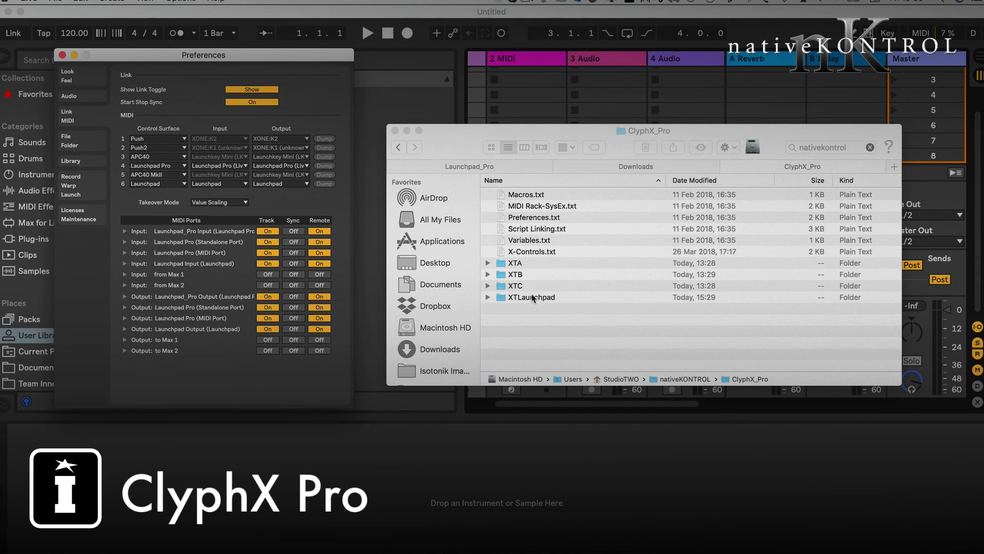
{"action": "left_click", "coordinate": [487, 298]}
{"action": "left_click", "coordinate": [488, 298]}
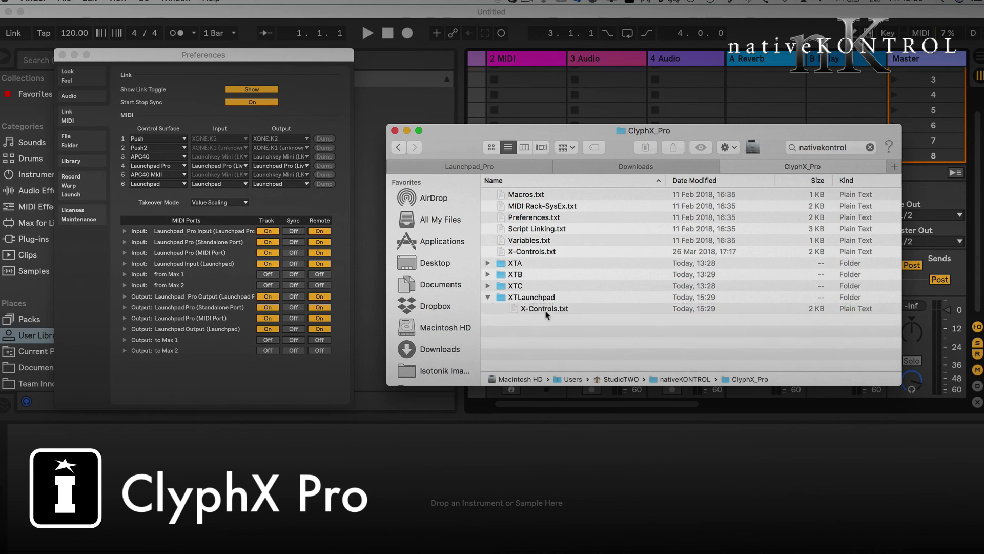